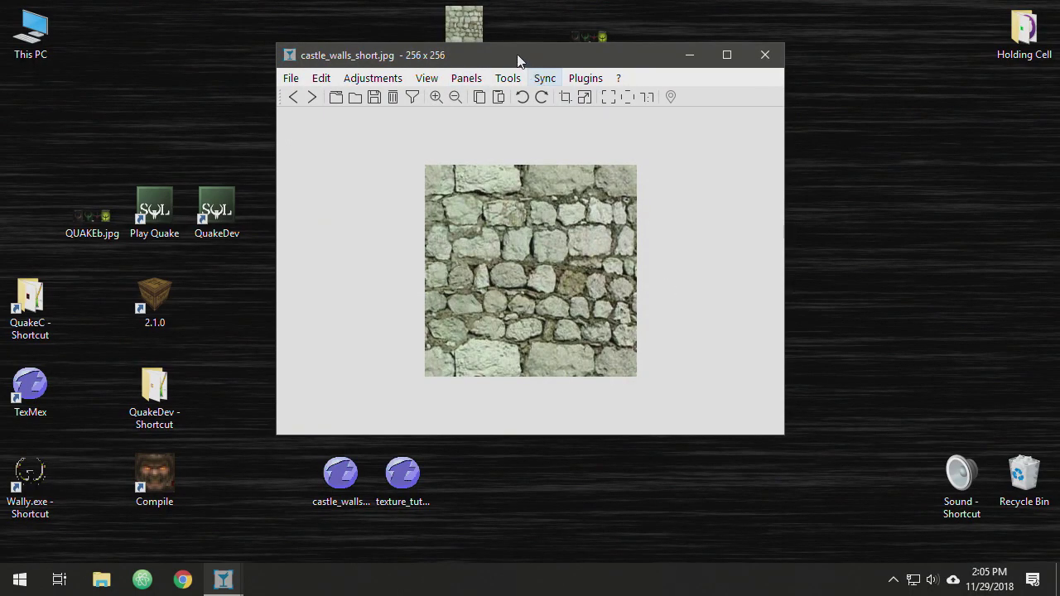
# Step: Switch to TexMex and import castle_walls_short.jpg from the Desktop into the untitled texture collection
pyautogui.moveTo(524, 58); pyautogui.dragTo(531, 22)
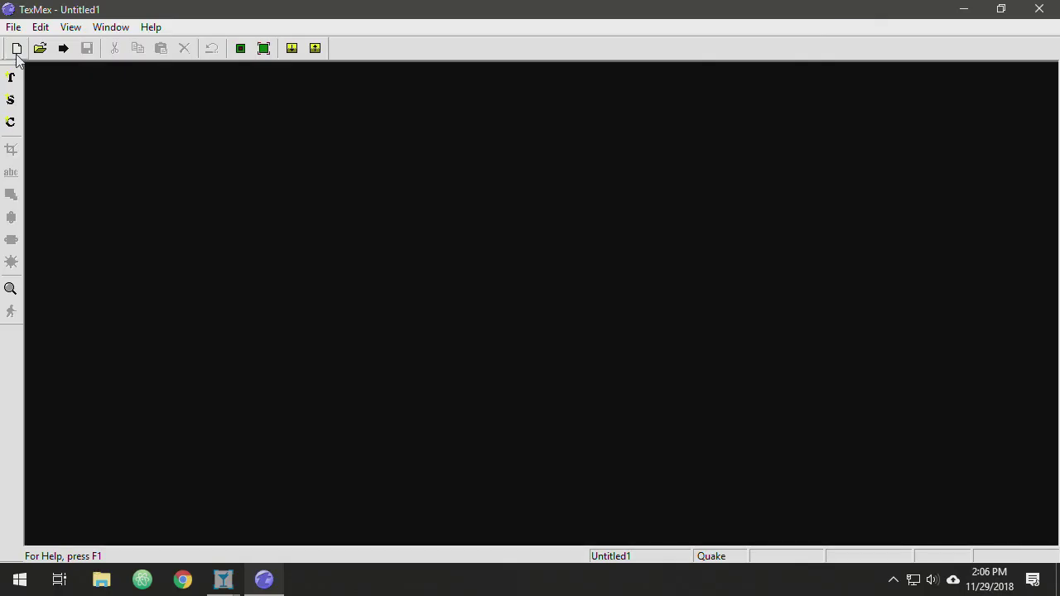
pyautogui.click(68, 49)
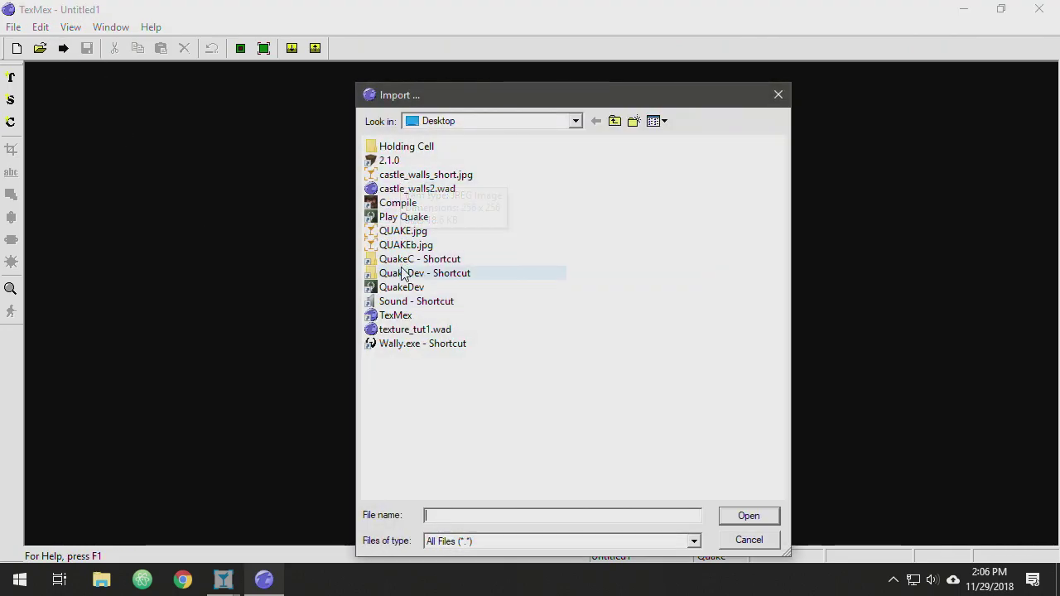
pyautogui.click(414, 174)
pyautogui.click(746, 515)
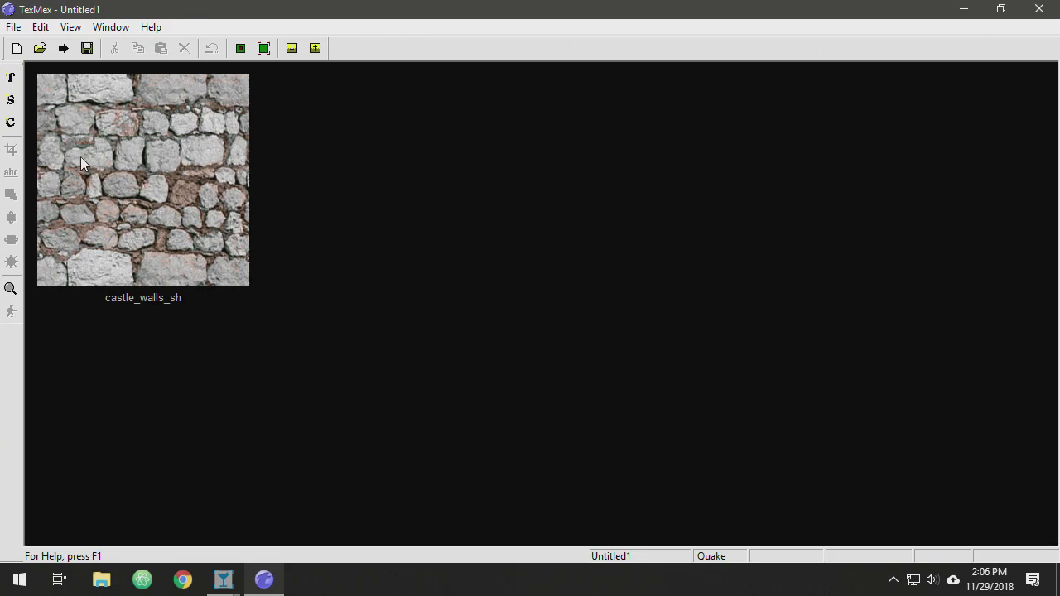
# Step: Bring the original castle_walls_short.jpg from the image viewer alongside the imported texture to compare their colours
pyautogui.click(224, 579)
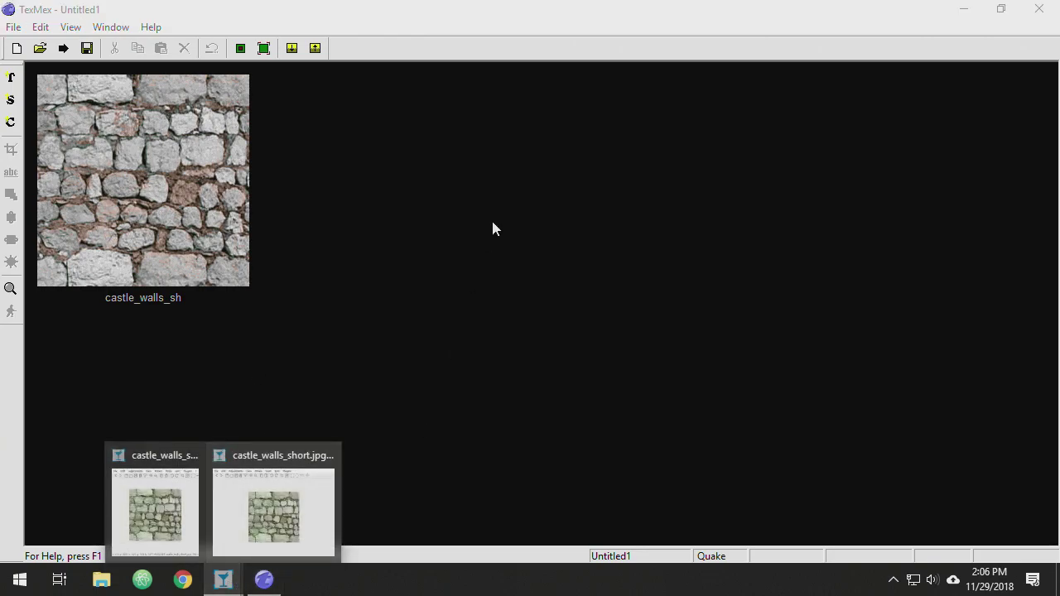
pyautogui.click(258, 504)
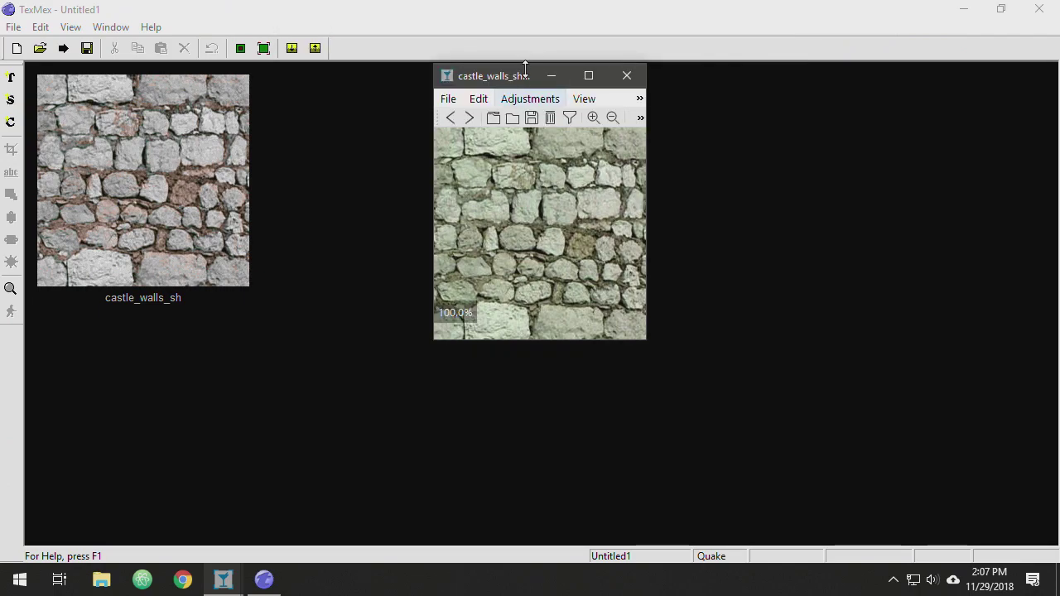
pyautogui.moveTo(517, 75); pyautogui.dragTo(342, 28)
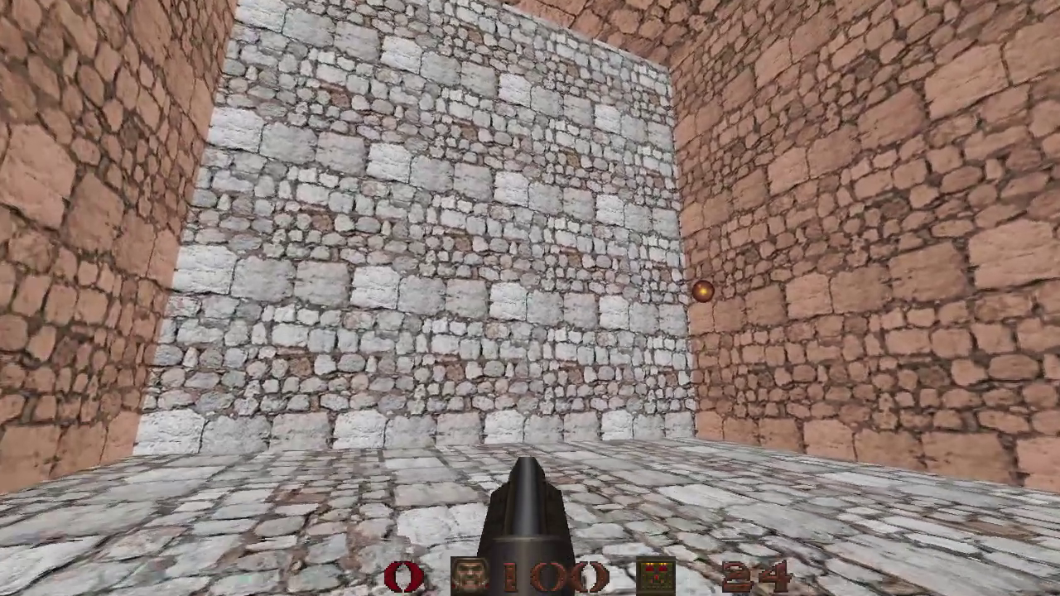
# Step: Walk around the Quake test room and examine the castle stone texture on the walls and floor
pyautogui.press('w')
pyautogui.press('s')
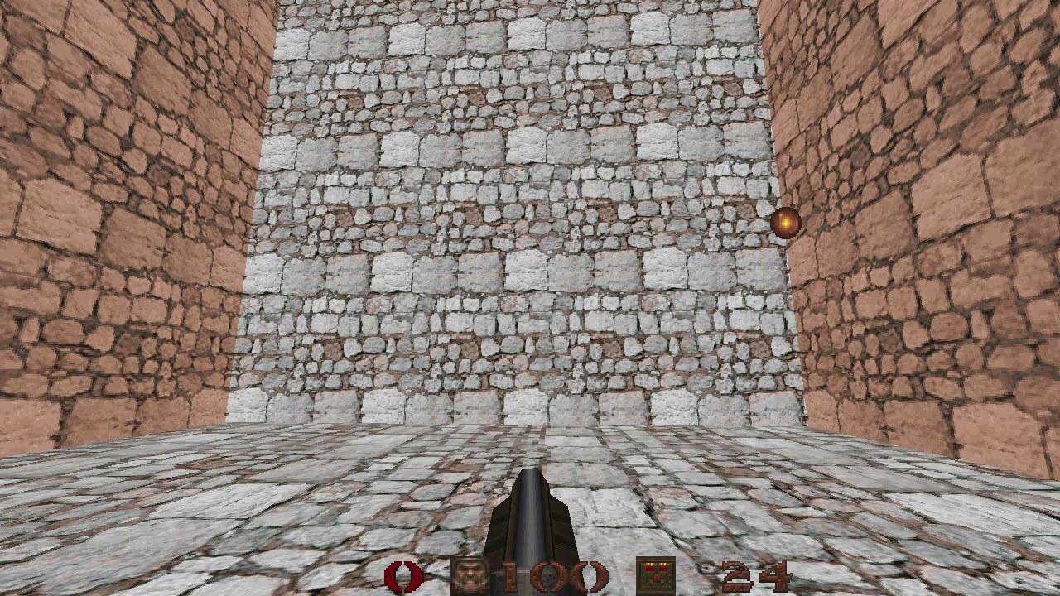
pyautogui.press('w')
pyautogui.press('a')
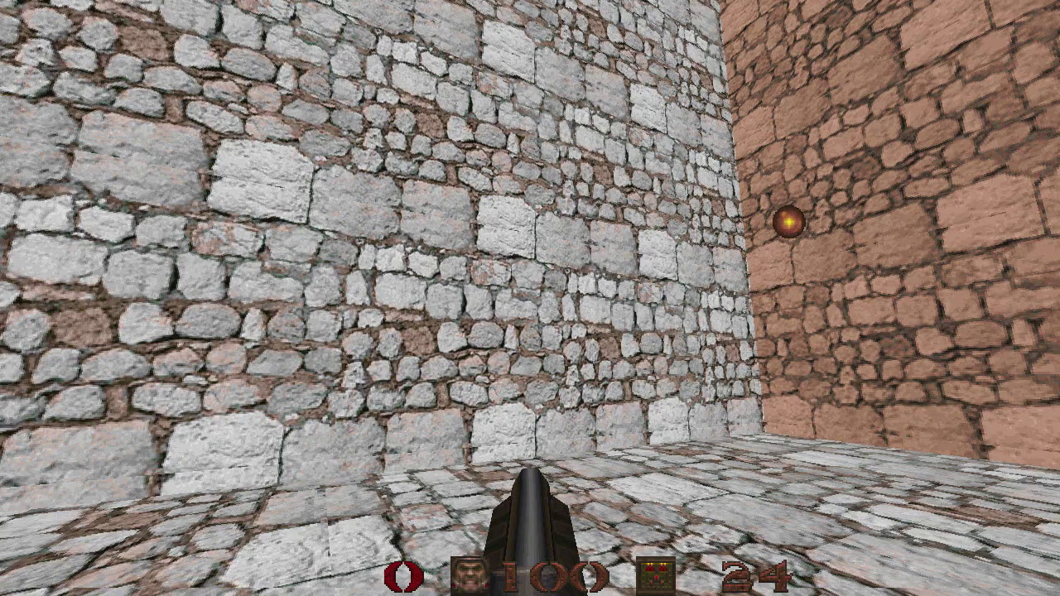
pyautogui.press('1')
pyautogui.press('w')
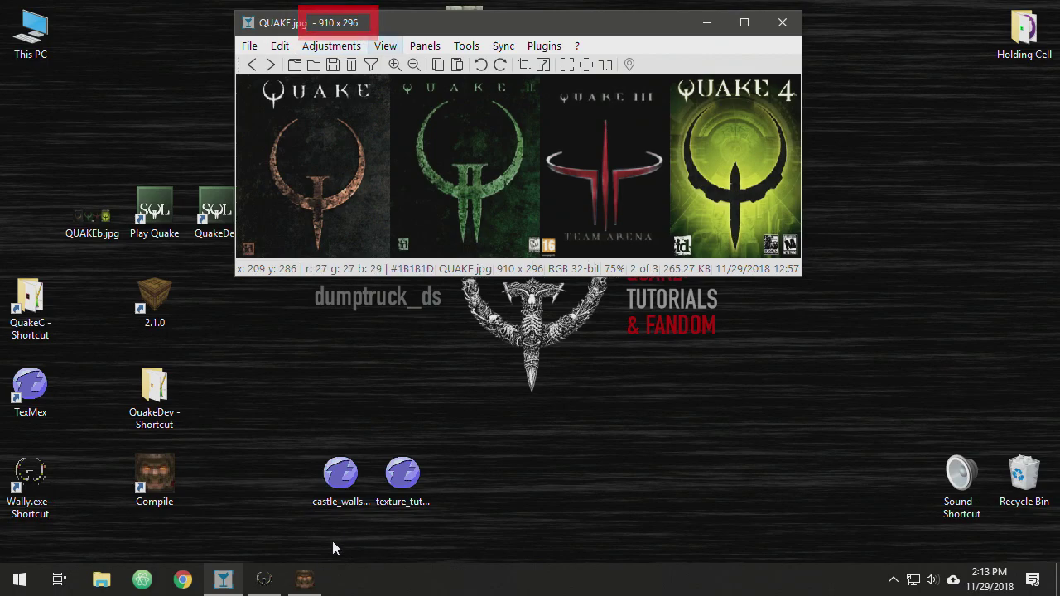
# Step: Try to copy QUAKE.jpg from the image viewer and paste it as a new image into the empty Wally package
pyautogui.click(279, 46)
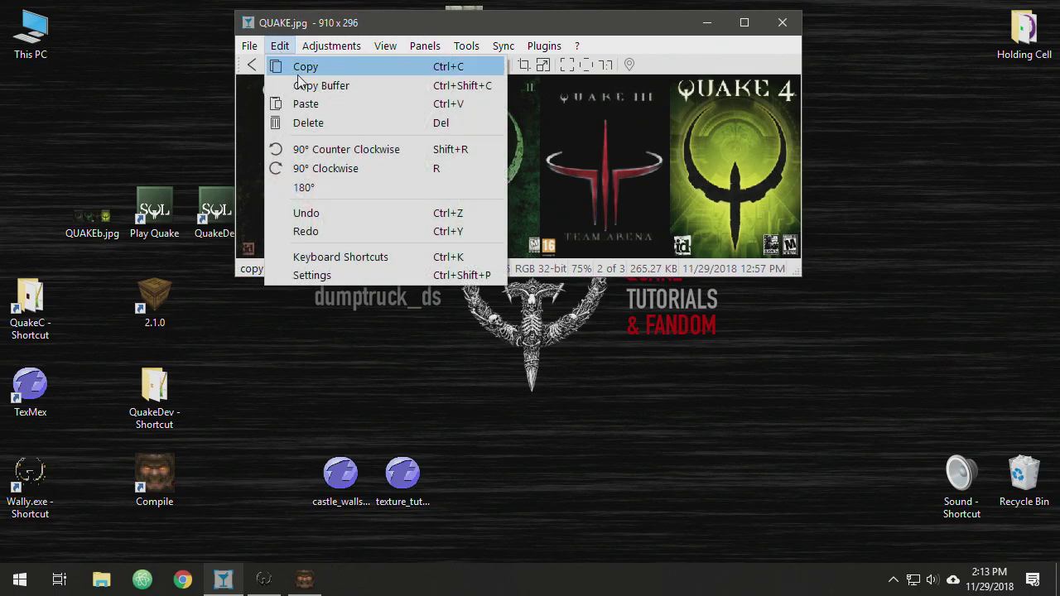
pyautogui.click(264, 579)
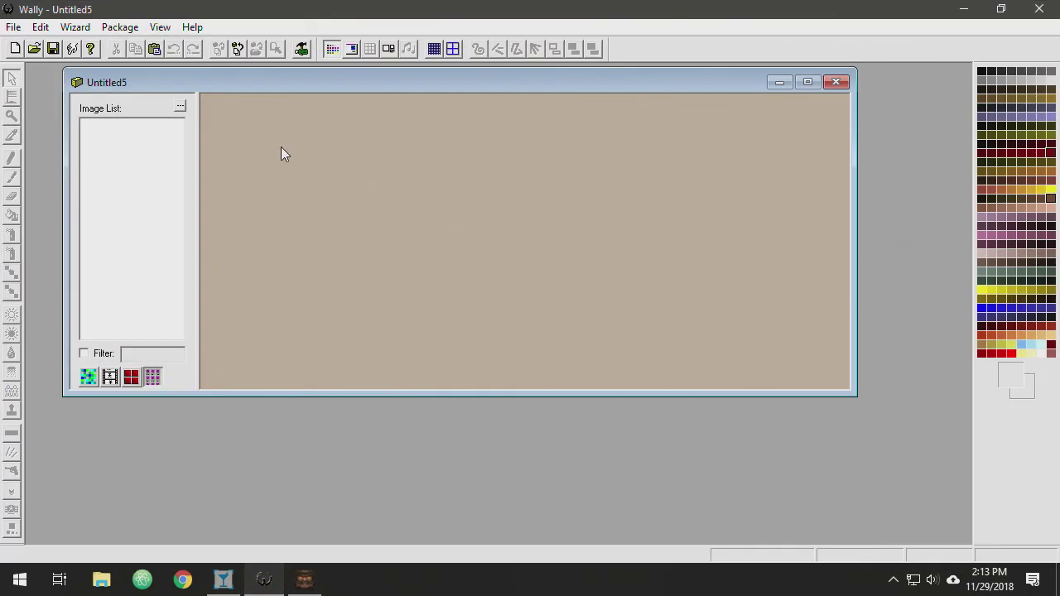
pyautogui.rightClick(281, 149)
pyautogui.click(317, 254)
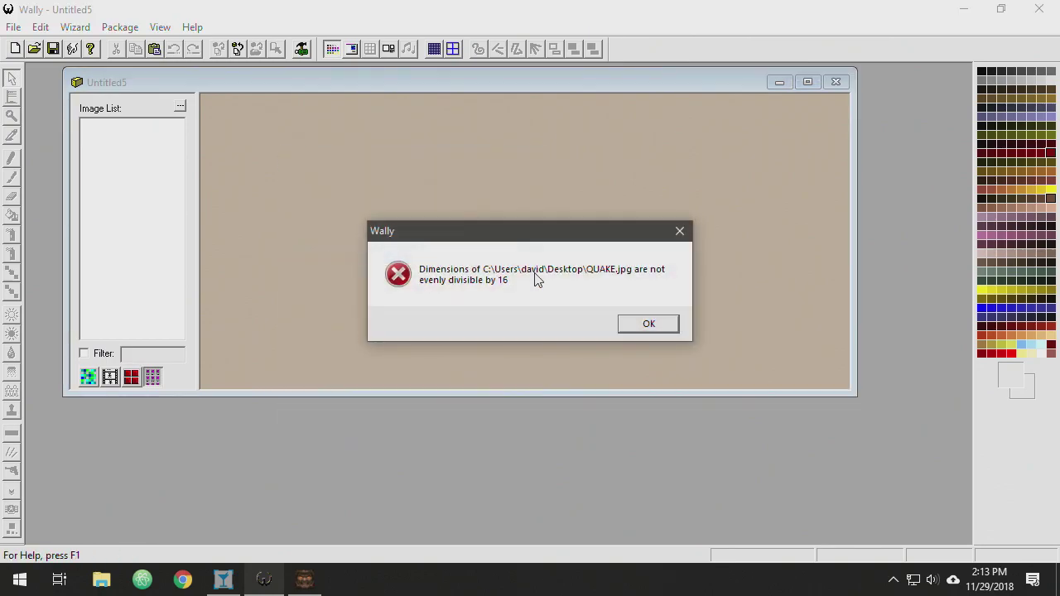
pyautogui.click(636, 325)
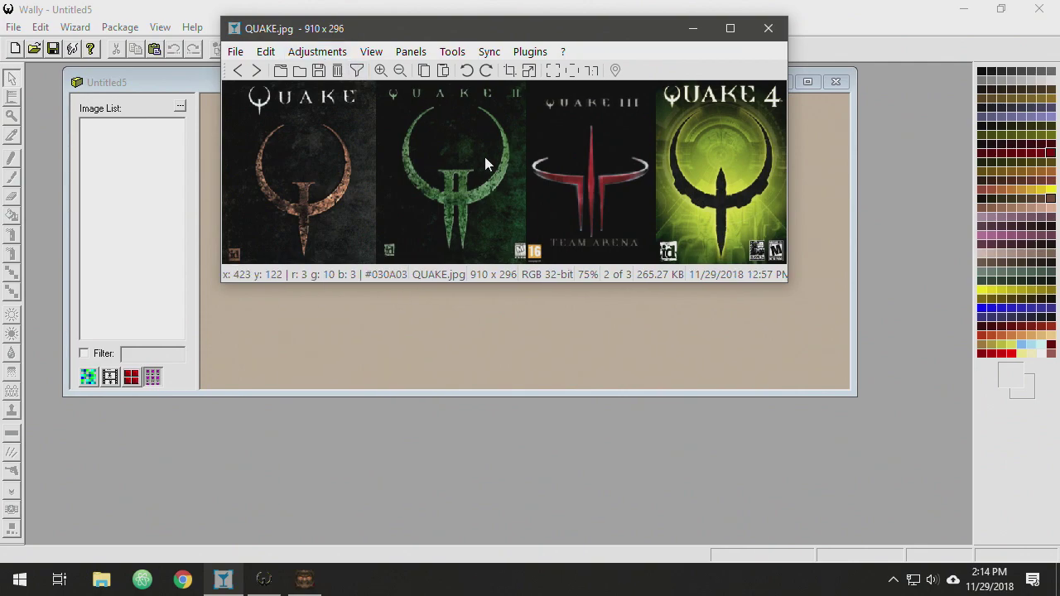
# Step: Compare QUAKE.jpg with QUAKEb.jpg in an enlarged image viewer window, checking their pixel dimensions
pyautogui.press('Right')
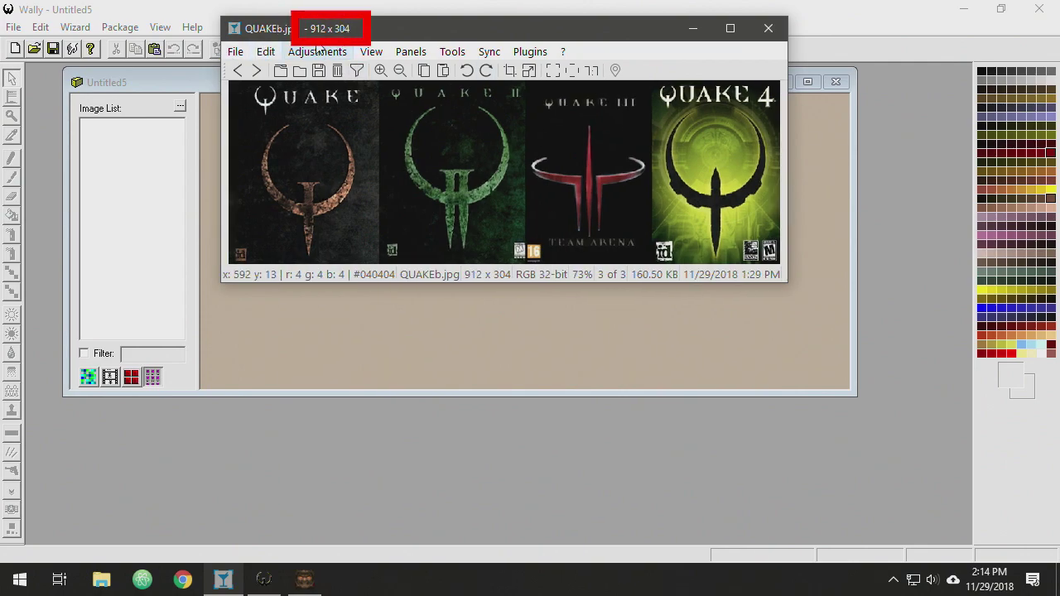
pyautogui.moveTo(791, 284); pyautogui.dragTo(861, 349)
pyautogui.press('Left')
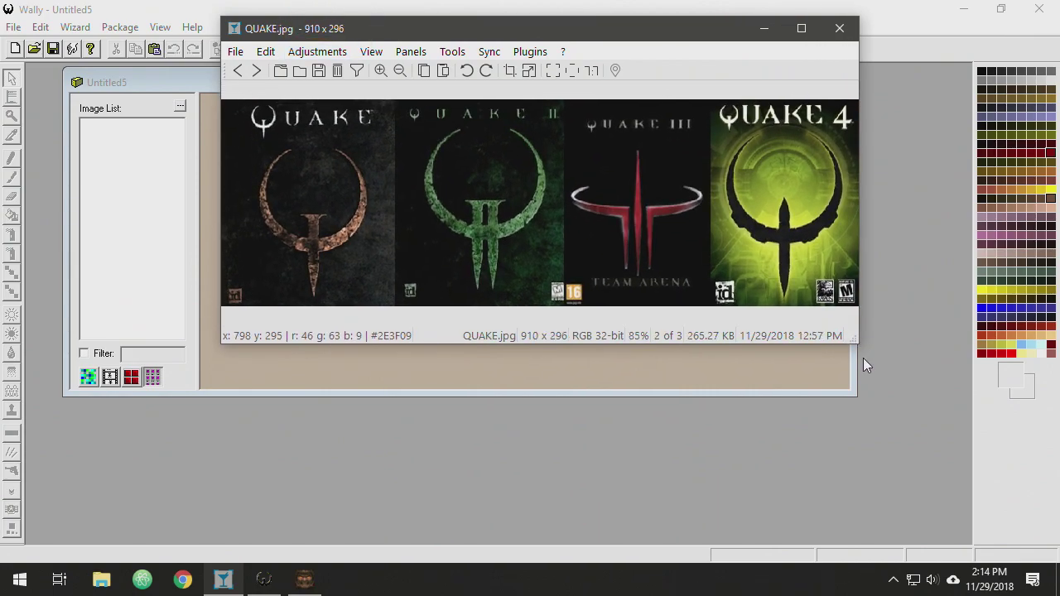
pyautogui.press('Right')
pyautogui.press('Left')
pyautogui.press('Right')
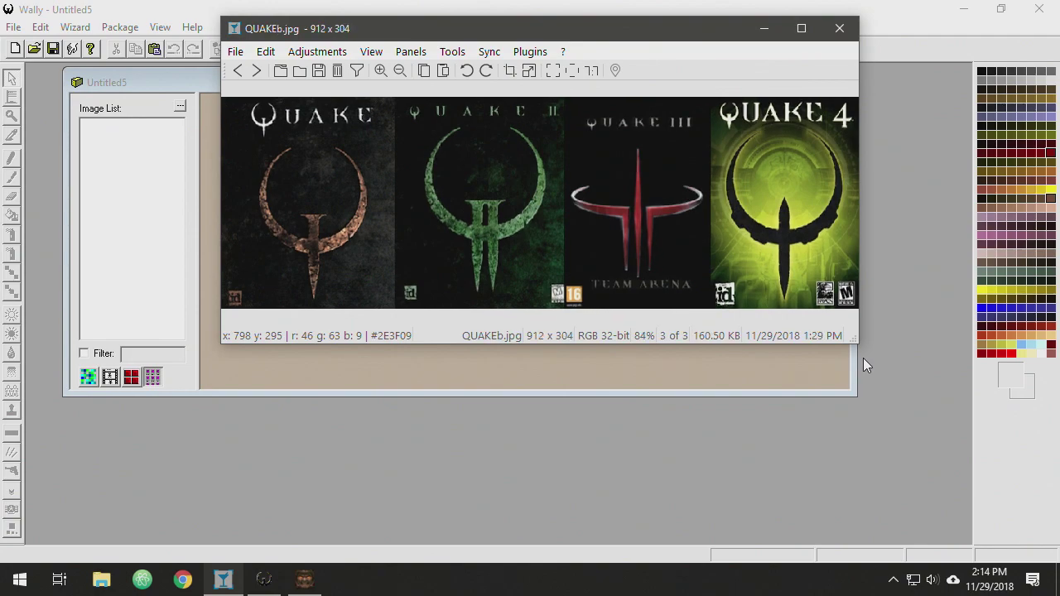
pyautogui.moveTo(859, 341); pyautogui.dragTo(898, 351)
pyautogui.moveTo(609, 35); pyautogui.dragTo(580, 40)
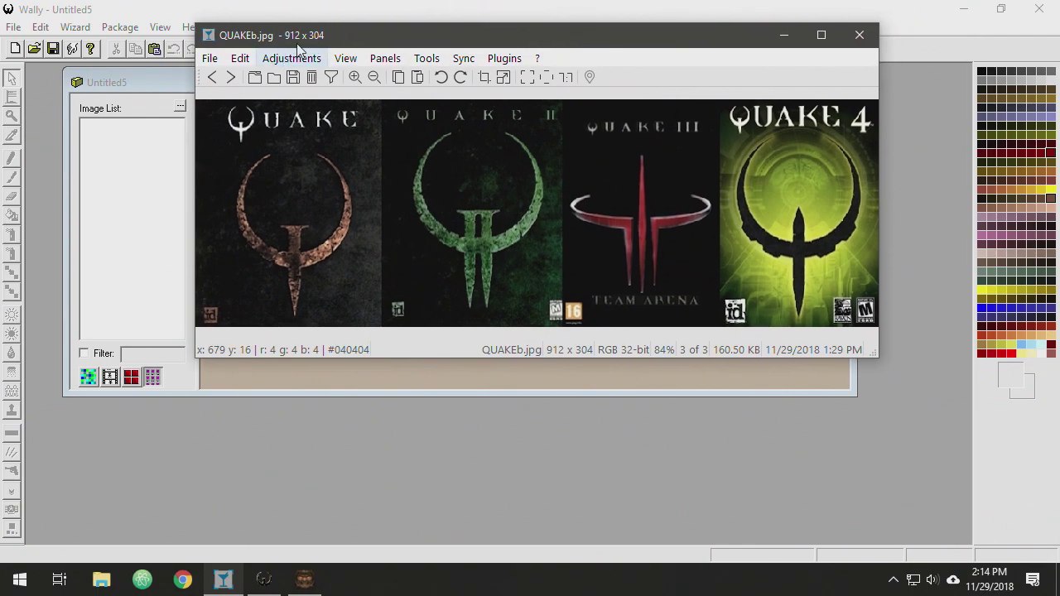
# Step: Copy QUAKEb.jpg, paste it as a new image into the Wally package and open the texture in its own window
pyautogui.click(236, 60)
pyautogui.click(266, 78)
pyautogui.rightClick(474, 219)
pyautogui.click(530, 324)
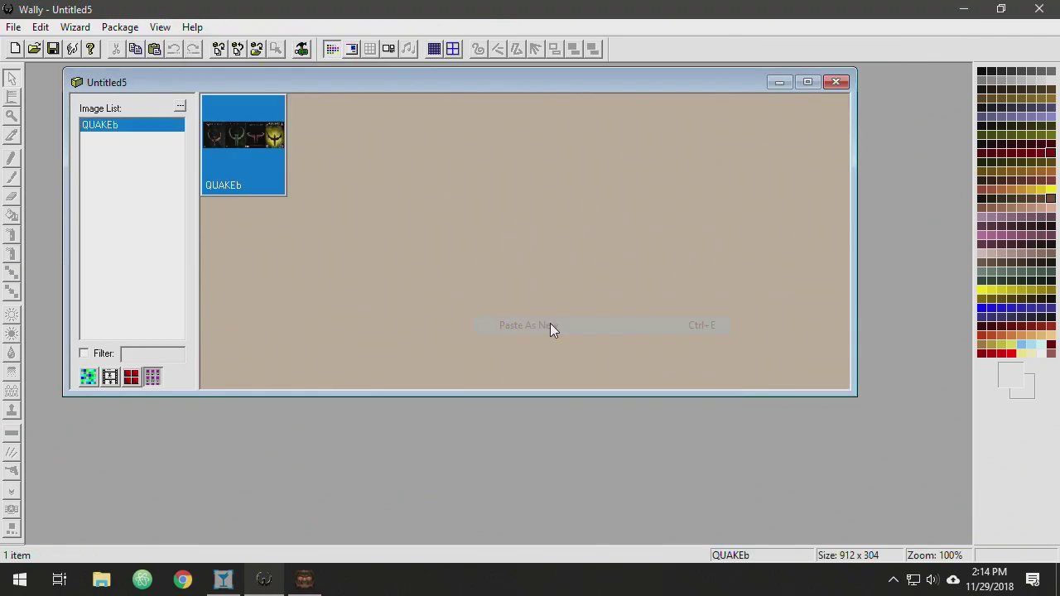
pyautogui.doubleClick(267, 172)
pyautogui.moveTo(455, 194); pyautogui.dragTo(426, 65)
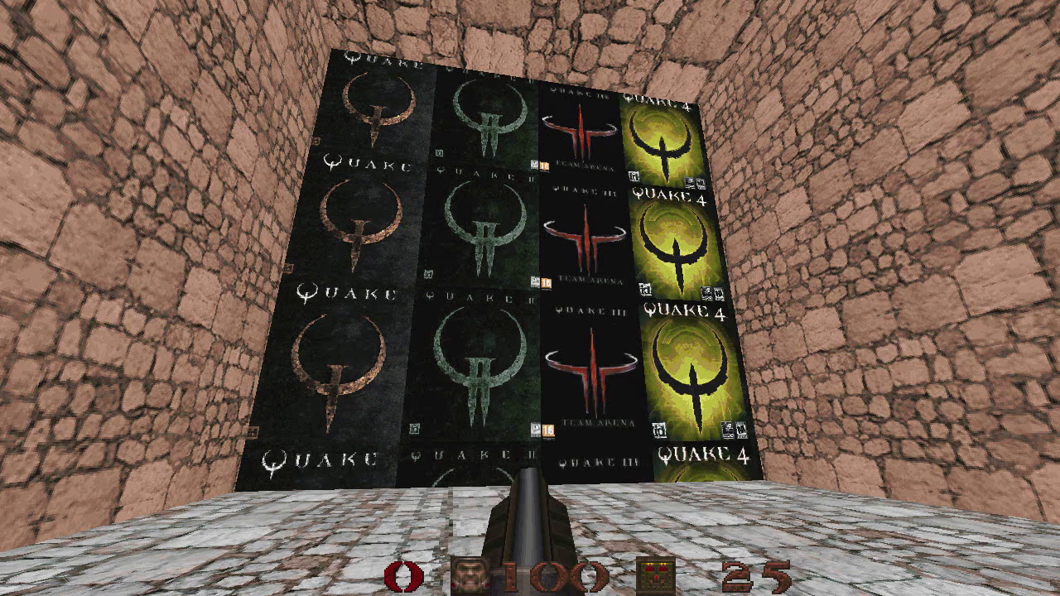
# Step: In the Quake console, set r_fullbright to 0 and return to the game view
pyautogui.press('`')
pyautogui.press('Up')
pyautogui.press('BackSpace')
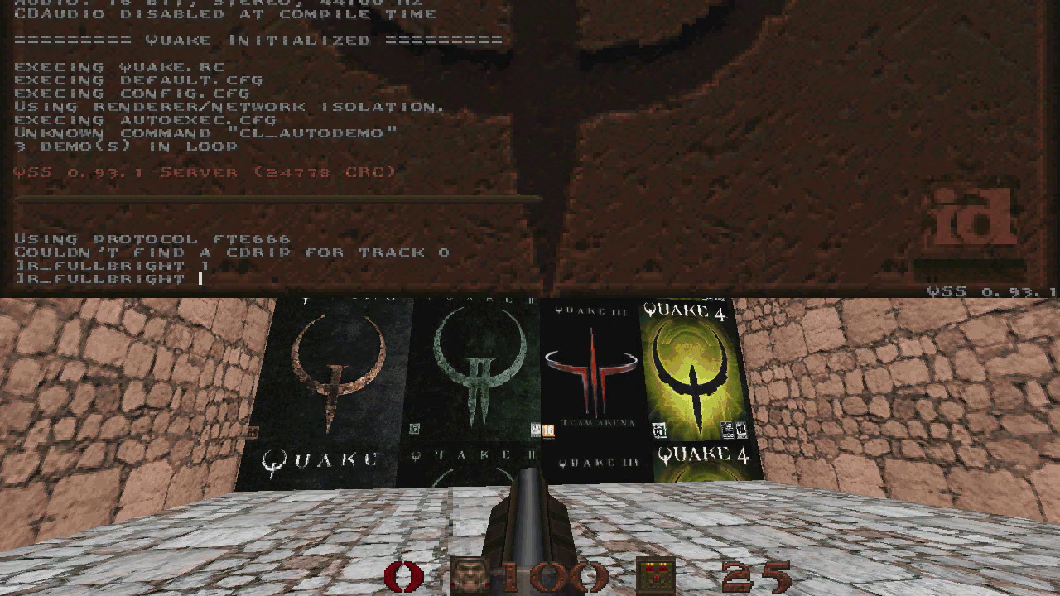
pyautogui.write('0')
pyautogui.press('Return')
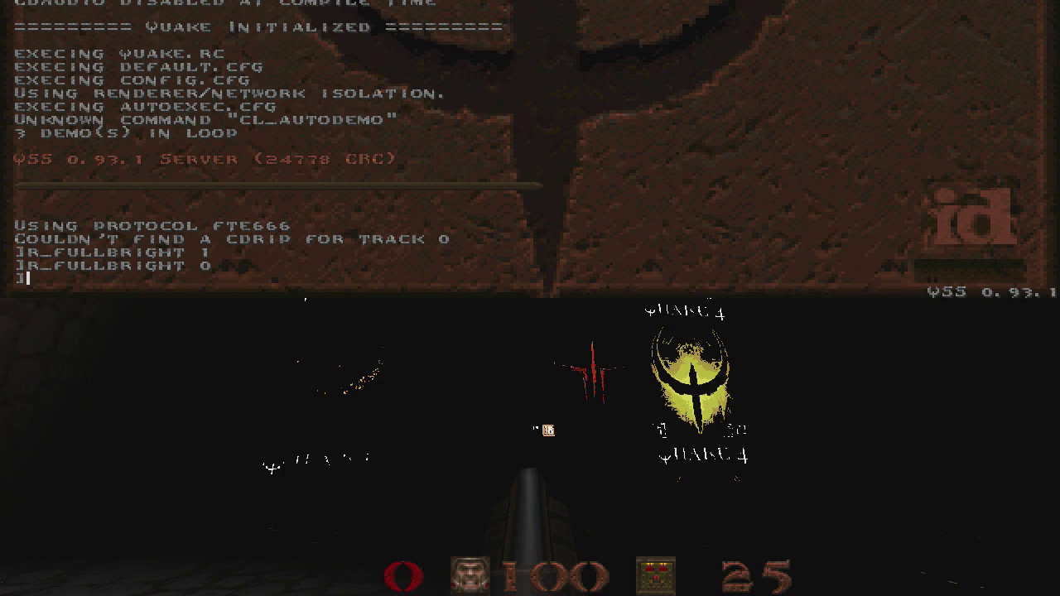
pyautogui.press('`')
# Step: Move around the dark test room and inspect the logo and stone textures for pixels that glow without light
pyautogui.press('w')
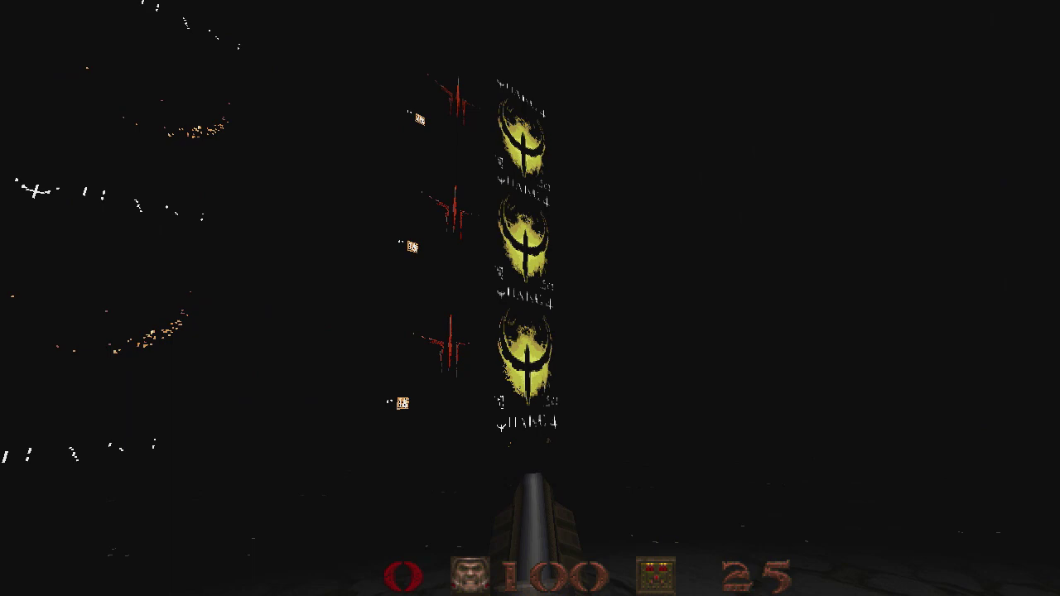
pyautogui.press('w')
pyautogui.press('w')
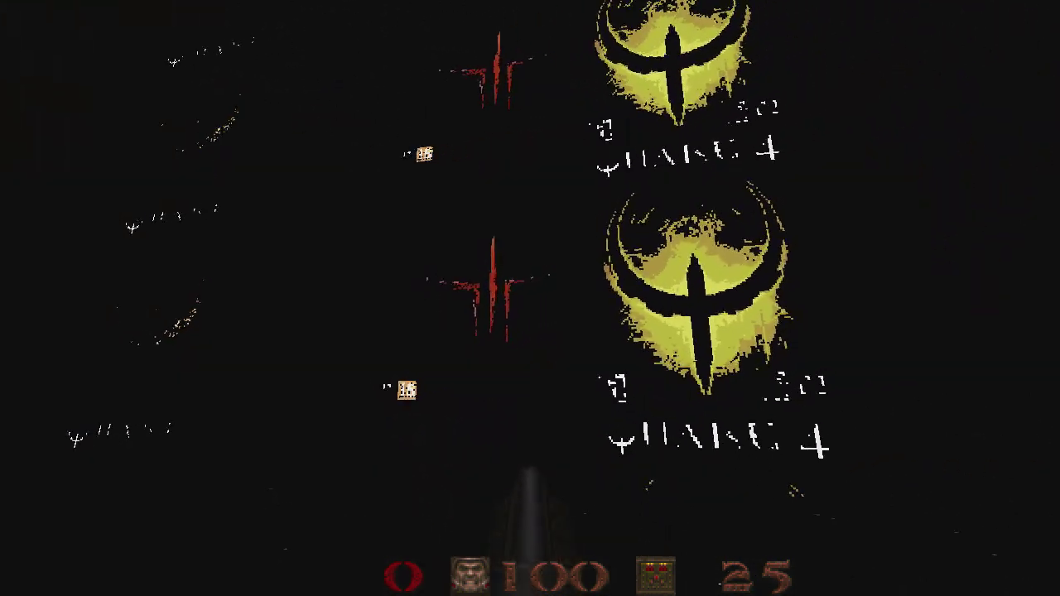
pyautogui.press('Left')
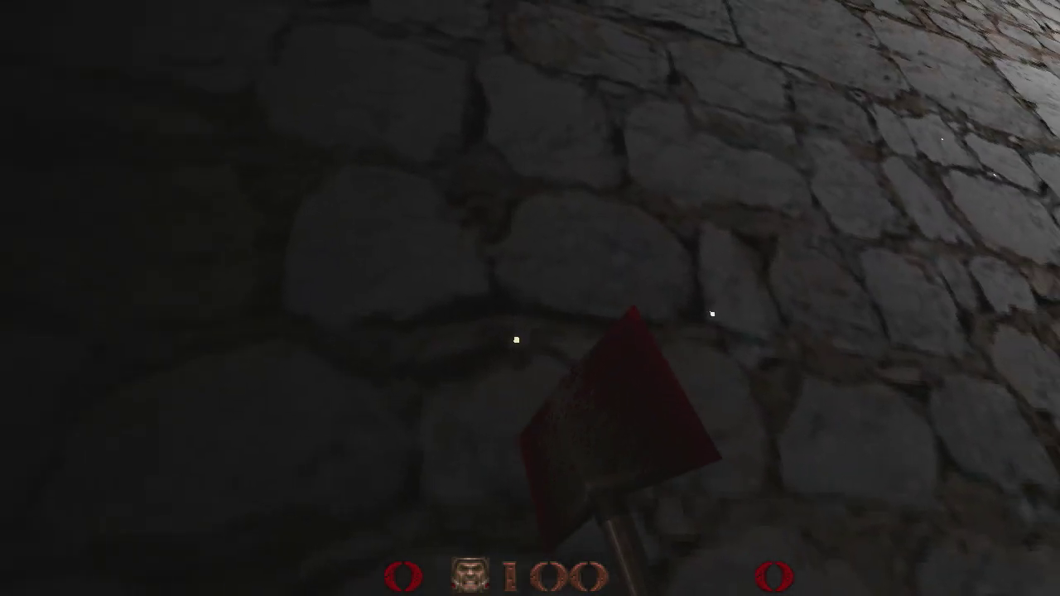
pyautogui.press('s')
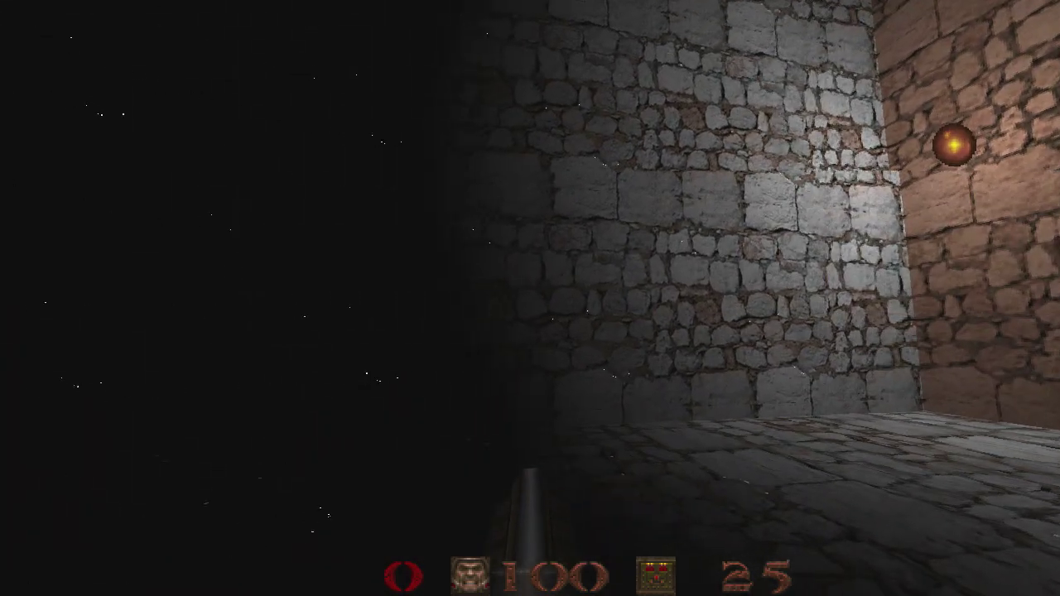
pyautogui.press('1')
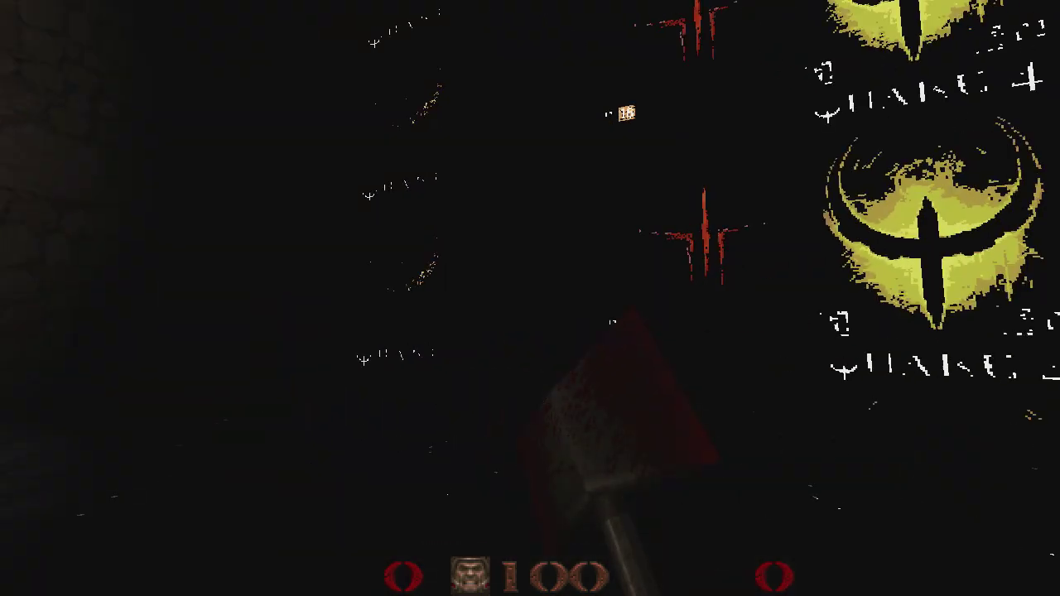
pyautogui.press('2')
pyautogui.press('s')
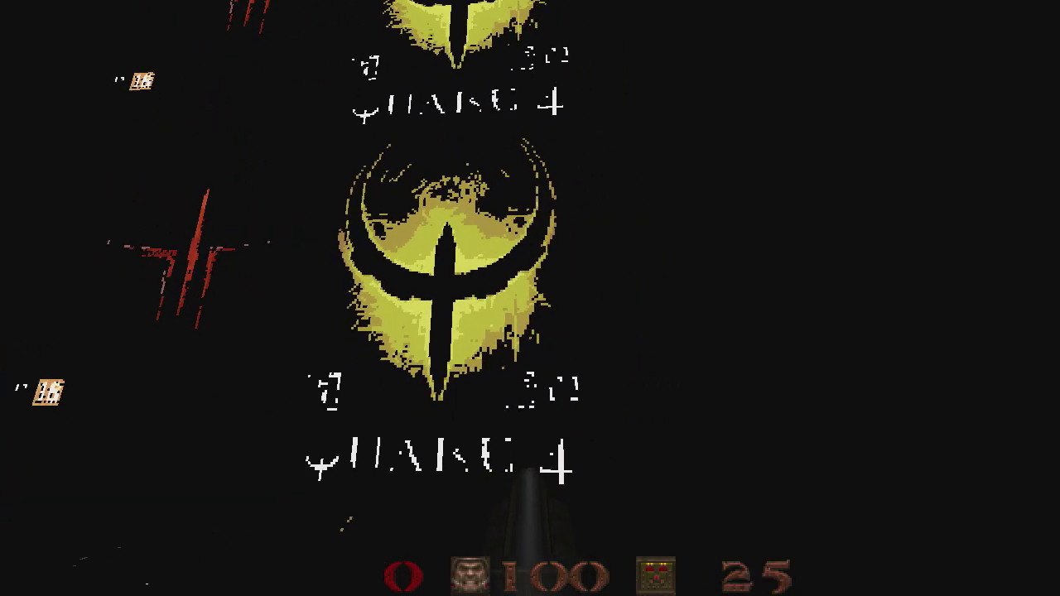